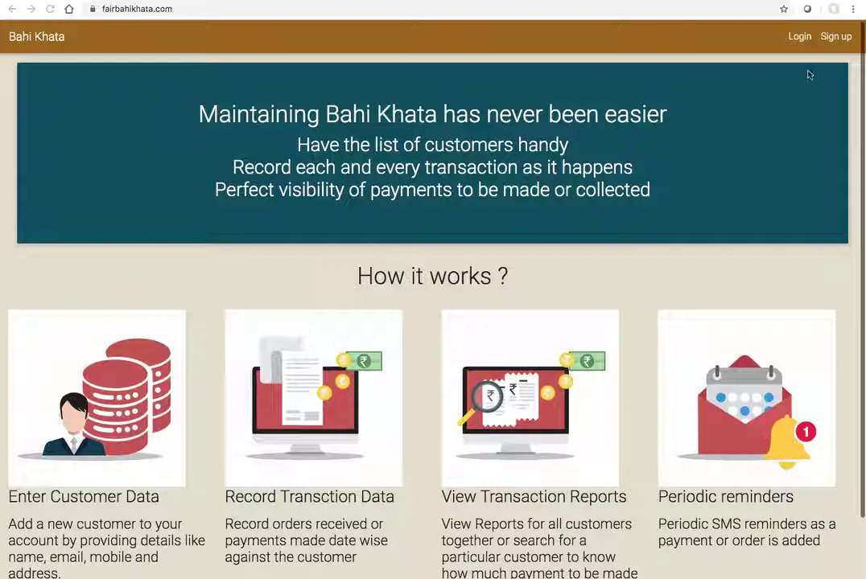
# Step: Go from the Sign up page to the Sign In page and submit the autofilled login details
pyautogui.click(834, 37)
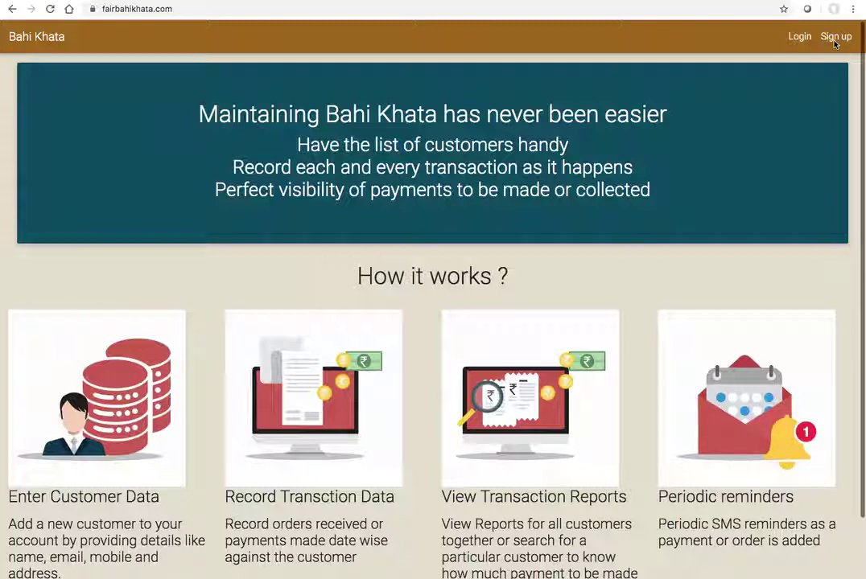
pyautogui.click(835, 38)
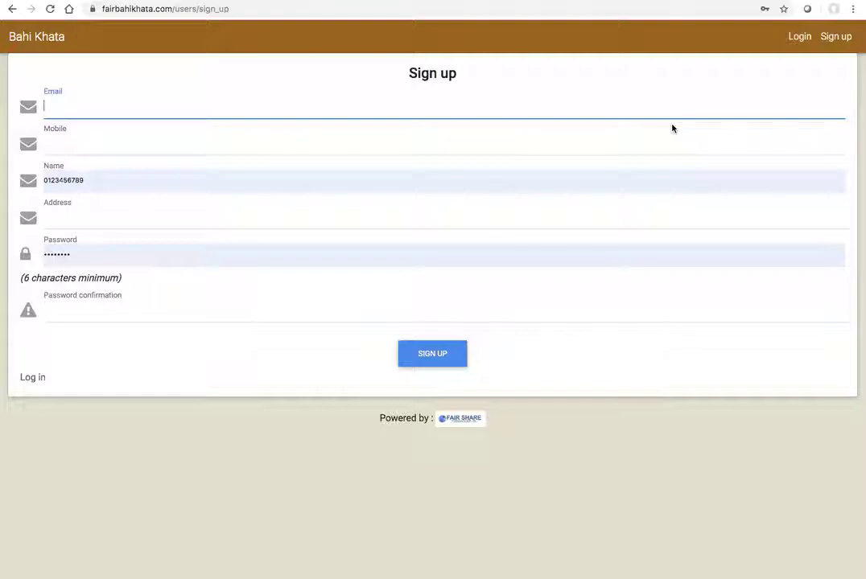
pyautogui.click(797, 37)
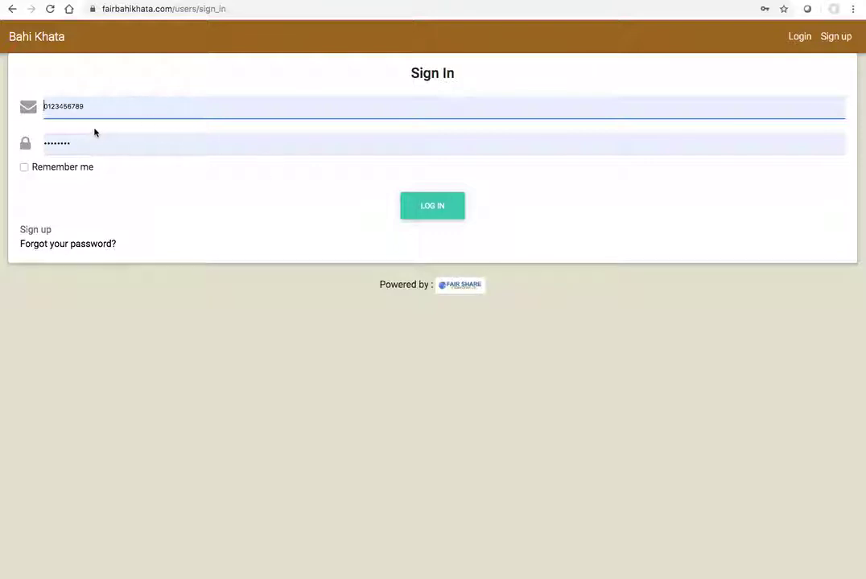
pyautogui.click(430, 214)
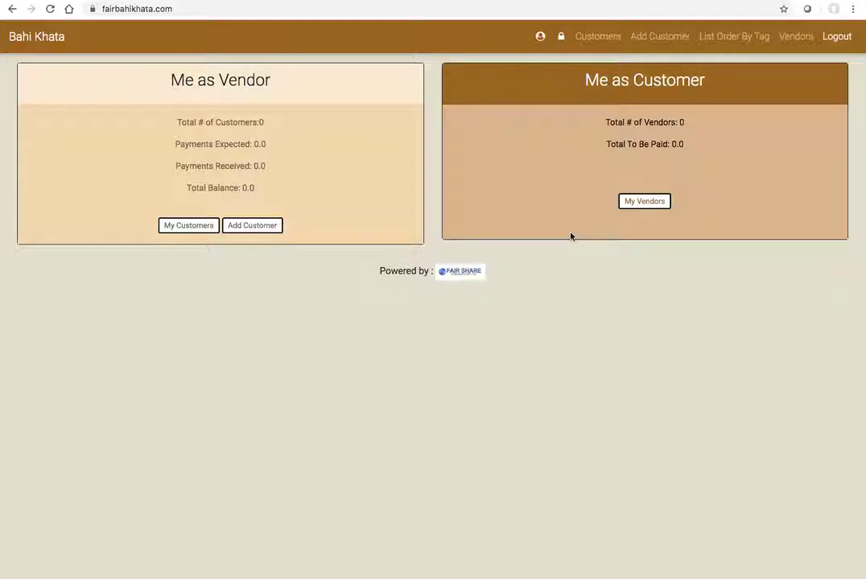
# Step: Open the Add Customer page from the logged-in dashboard
pyautogui.click(246, 228)
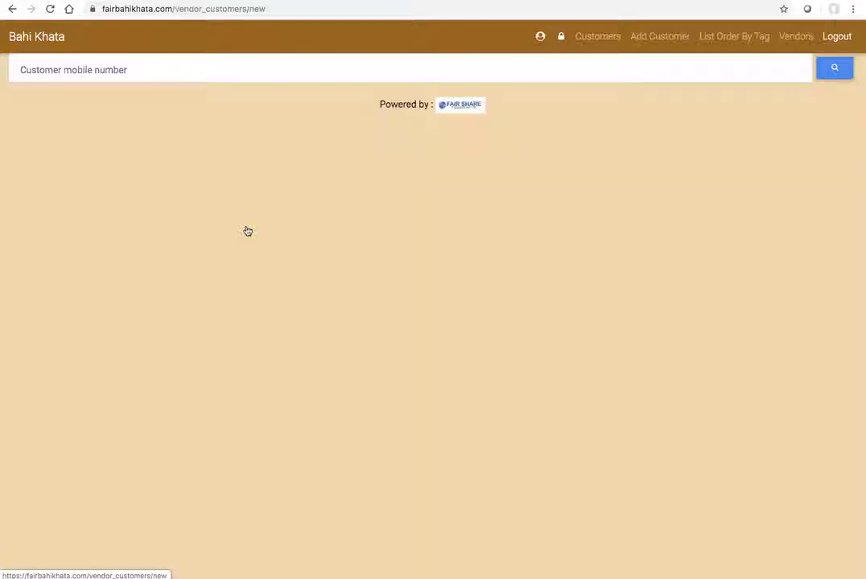
# Step: Pick a previously used mobile number from the field's suggestions and look that customer up
pyautogui.click(188, 70)
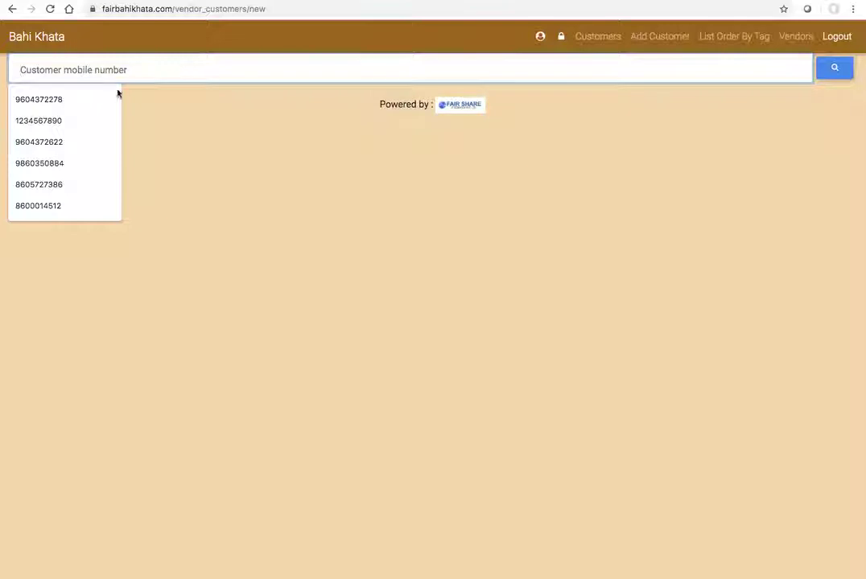
pyautogui.click(34, 99)
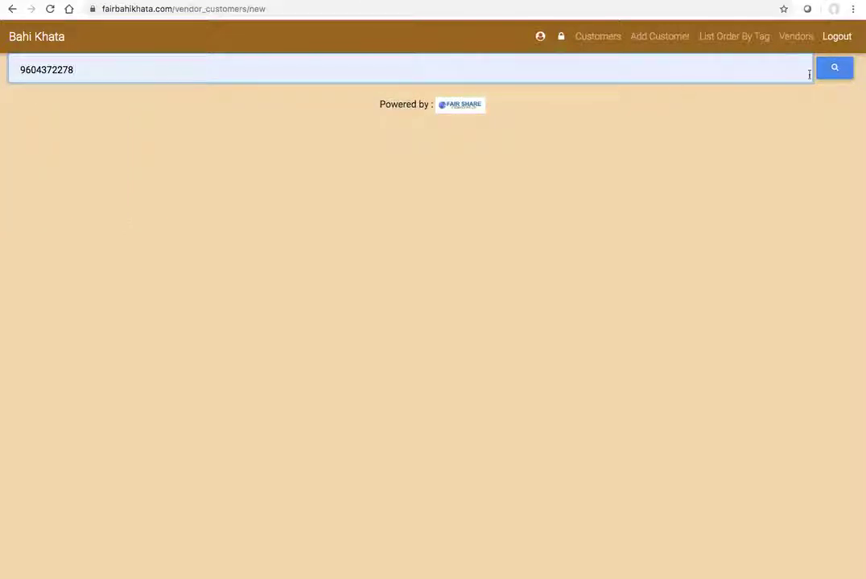
pyautogui.click(839, 70)
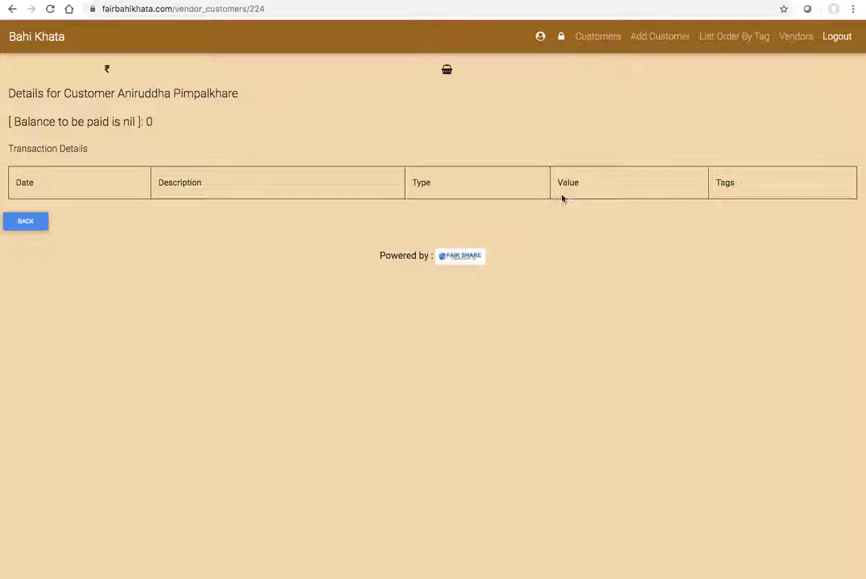
# Step: Enter the new customer's mobile number, trim two extra digits, search it, then return to the dashboard
pyautogui.click(658, 40)
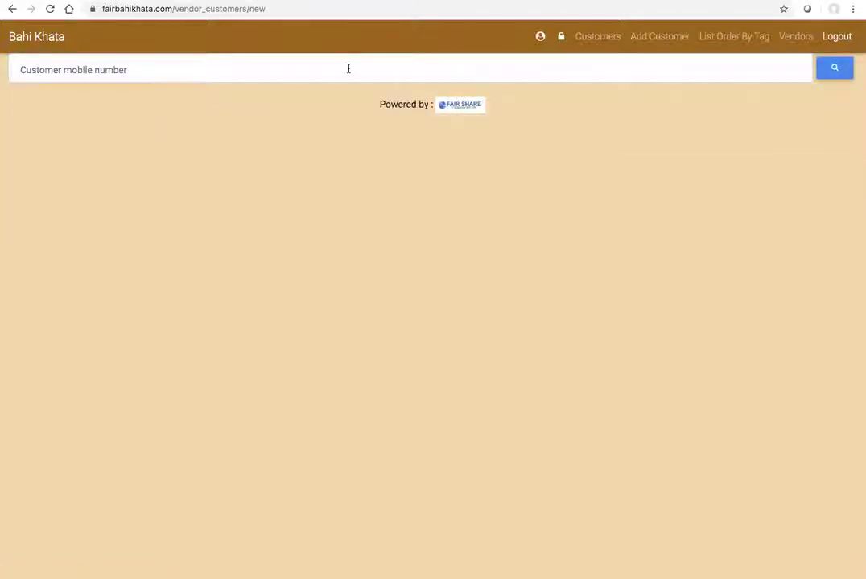
pyautogui.click(118, 63)
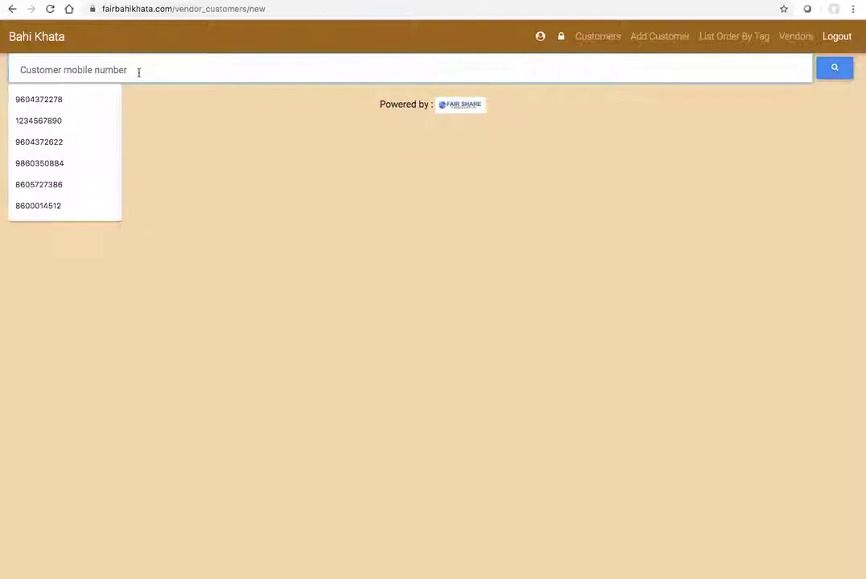
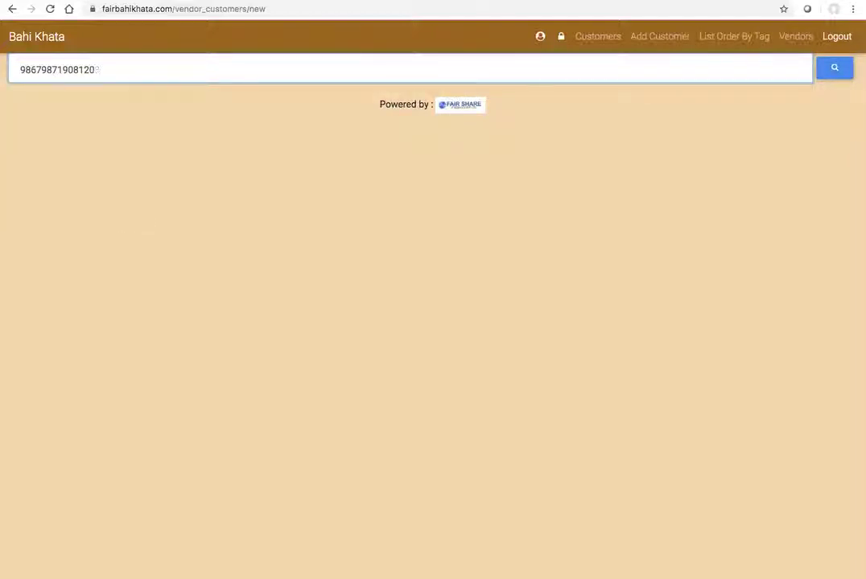
pyautogui.click(835, 77)
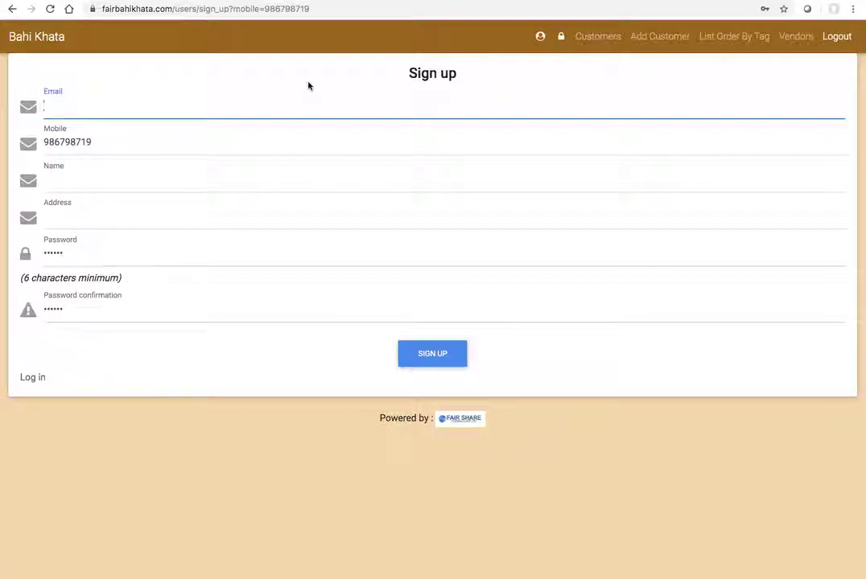
pyautogui.click(39, 37)
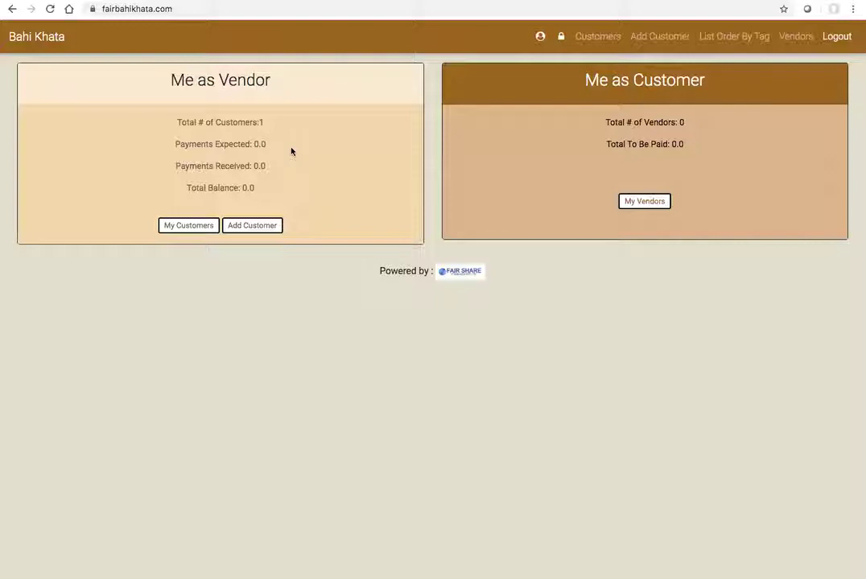
# Step: Open My Customers, view the only customer's transaction details, and start a new order
pyautogui.click(186, 227)
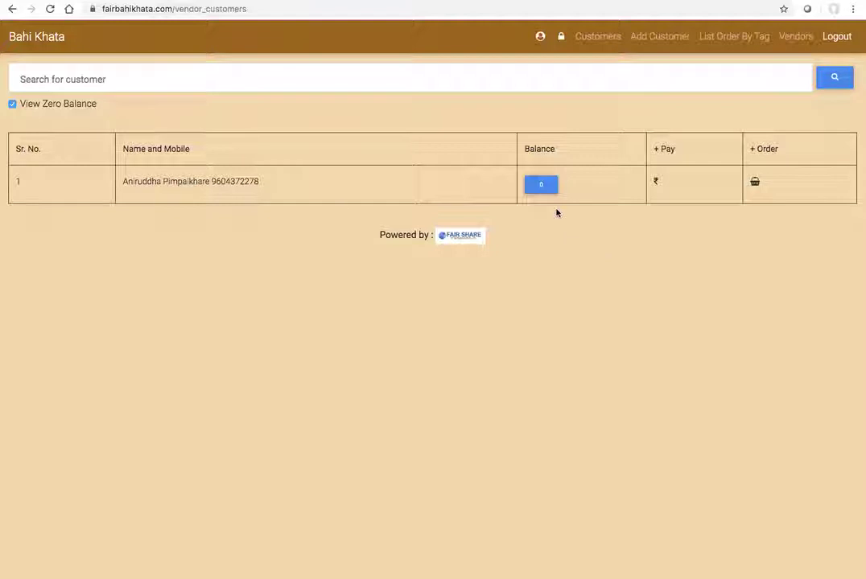
pyautogui.click(541, 187)
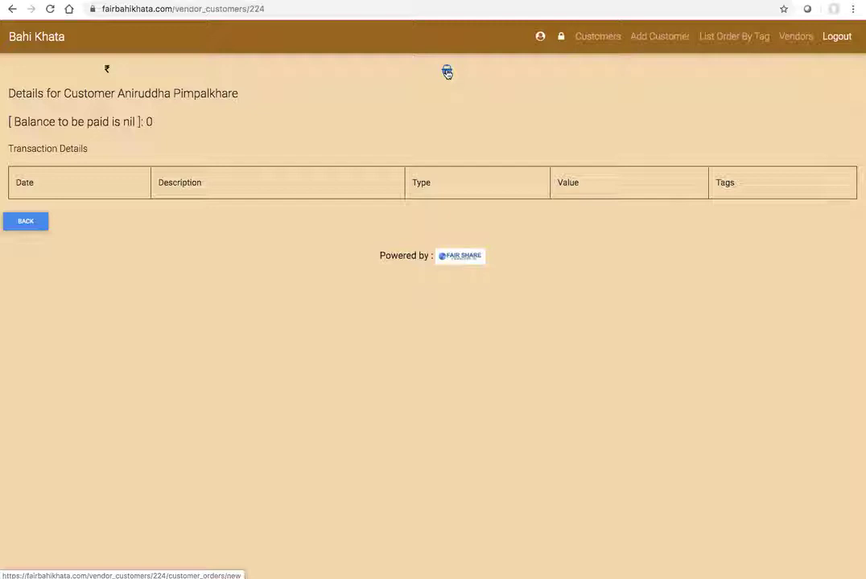
pyautogui.click(446, 73)
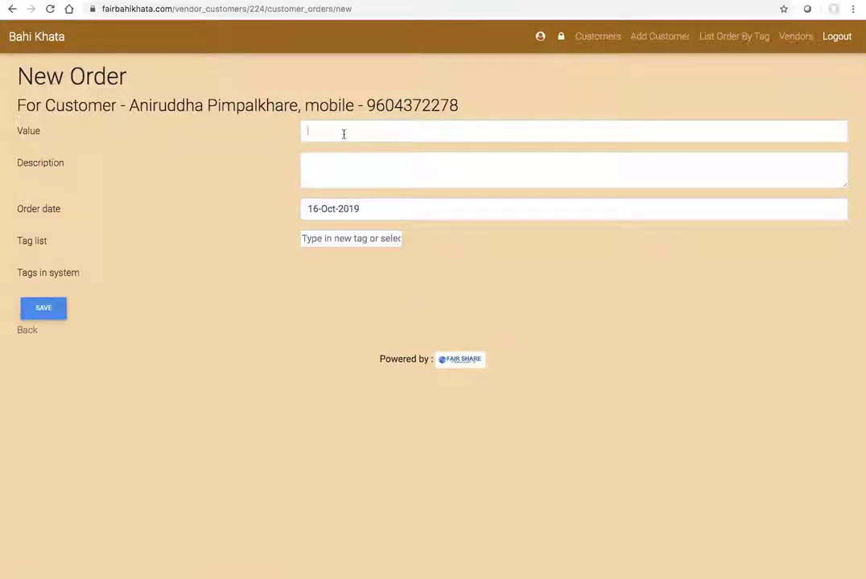
# Step: Save a 12000 order described 'N4 Japanese class' with the tag teacher-1
pyautogui.click(343, 134)
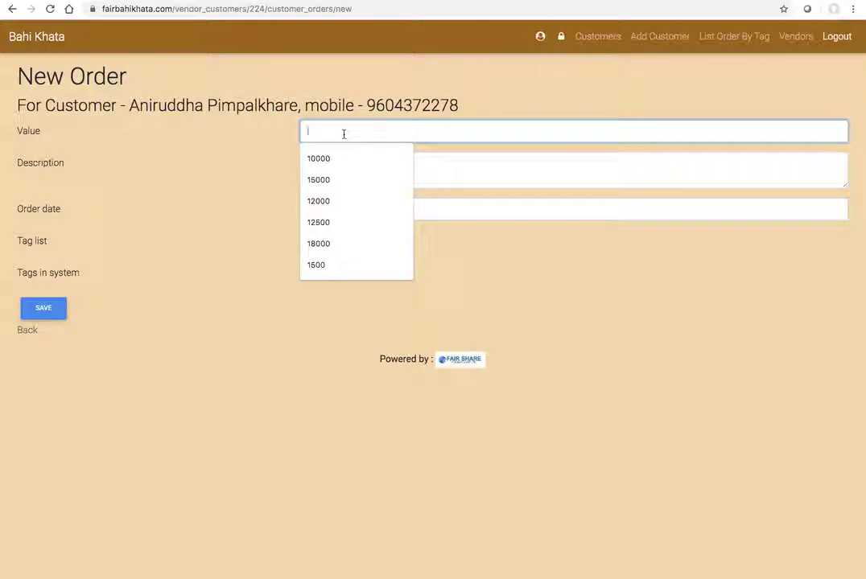
pyautogui.write('12000')
pyautogui.press('Tab')
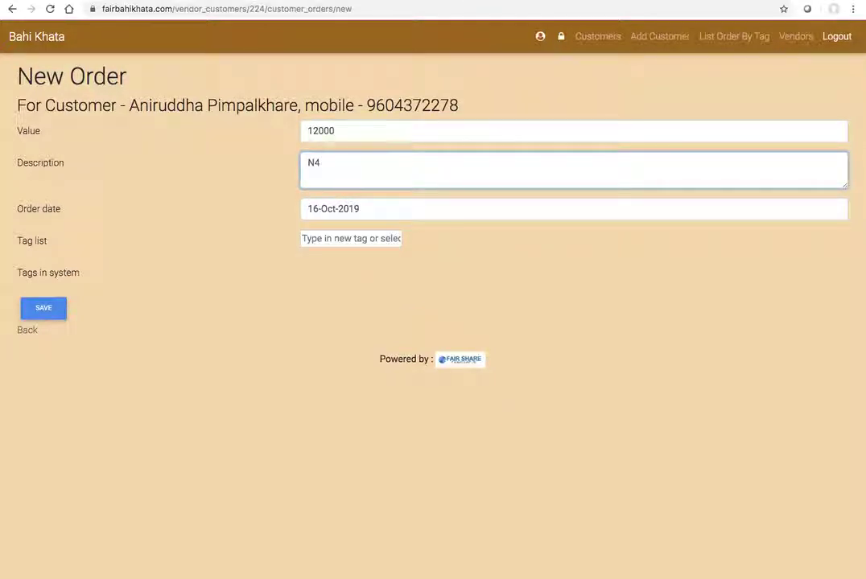
pyautogui.write('N4 Japanese class')
pyautogui.click(348, 239)
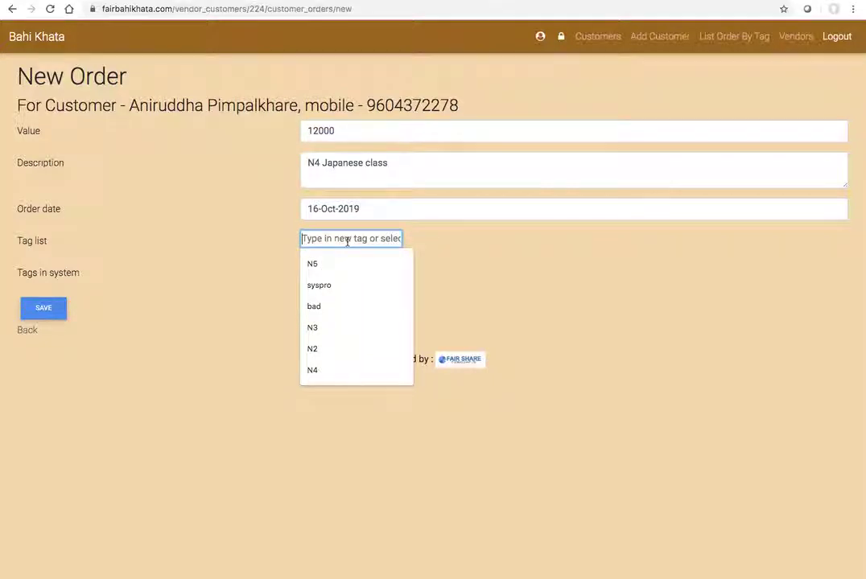
pyautogui.write('teacher')
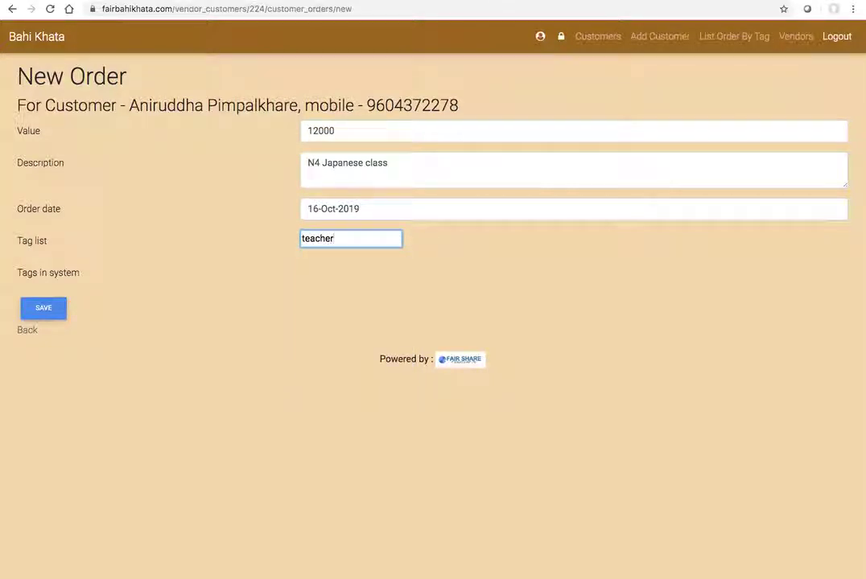
pyautogui.write('-1')
pyautogui.press('Return')
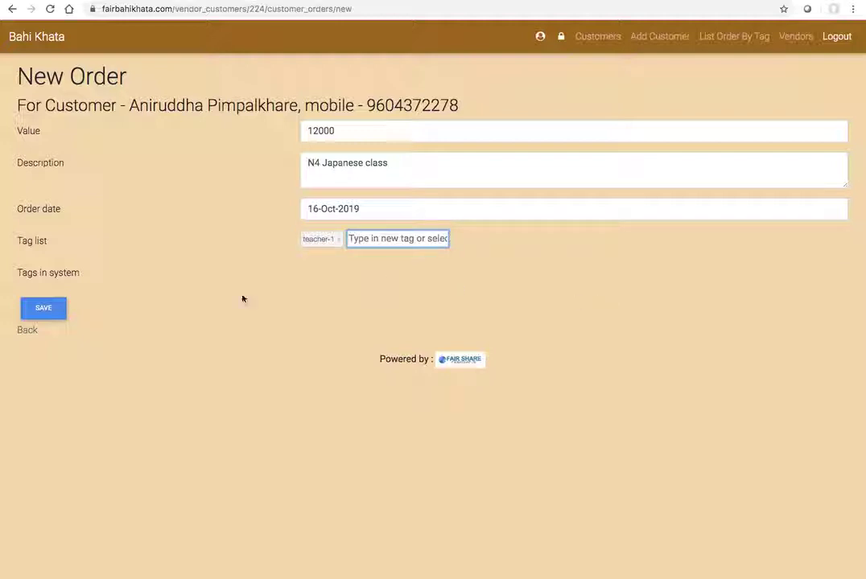
pyautogui.click(44, 308)
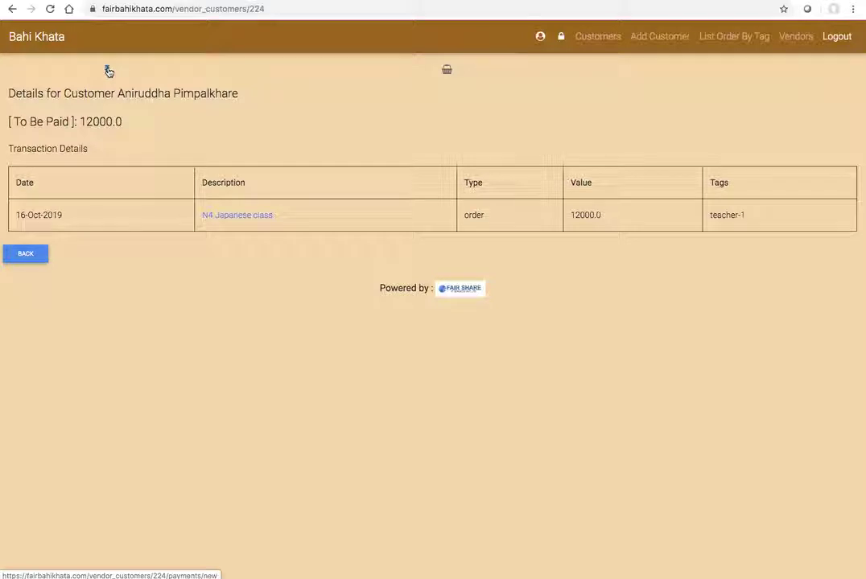
# Step: Record a 2000 'first installment' payment, then go to the Customers list
pyautogui.click(109, 72)
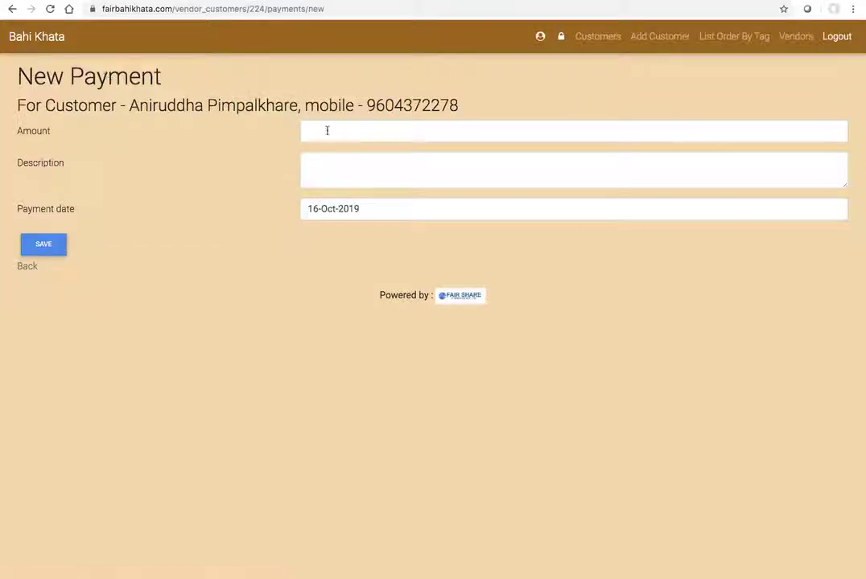
pyautogui.click(332, 130)
pyautogui.write('2000')
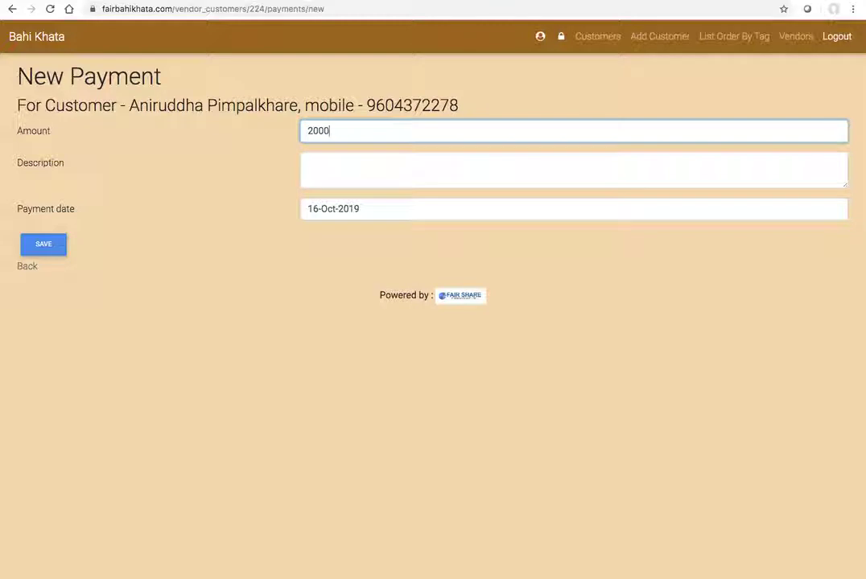
pyautogui.press('Tab')
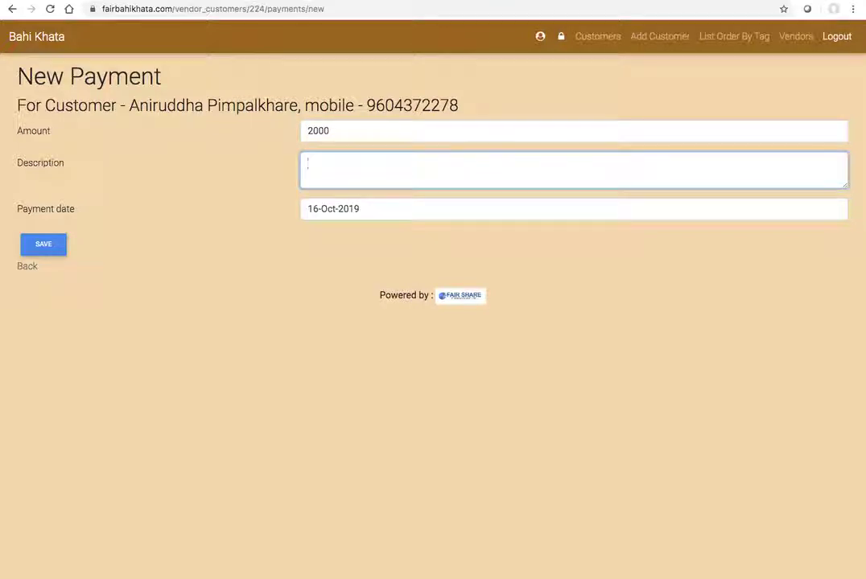
pyautogui.write('first installment')
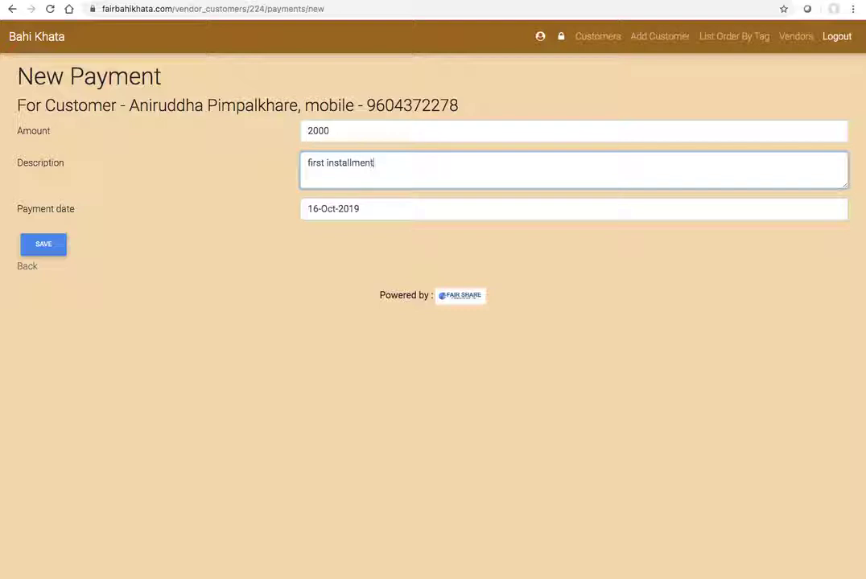
pyautogui.click(60, 247)
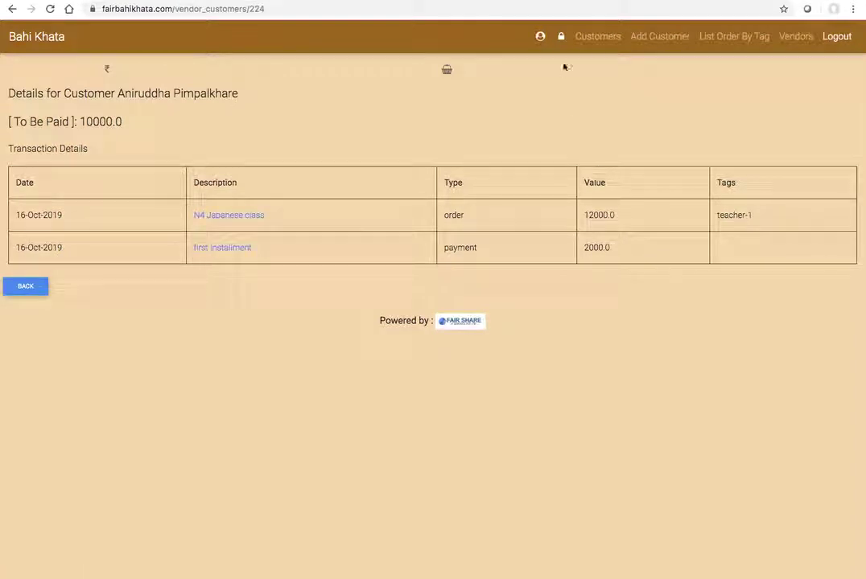
pyautogui.click(600, 39)
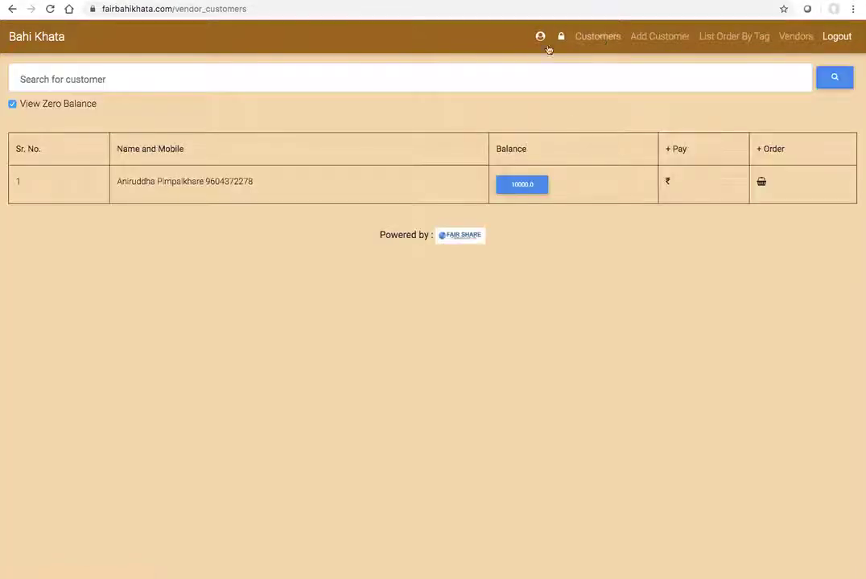
# Step: Search the customer list for the new customer's mobile number, which returns no match
pyautogui.click(176, 77)
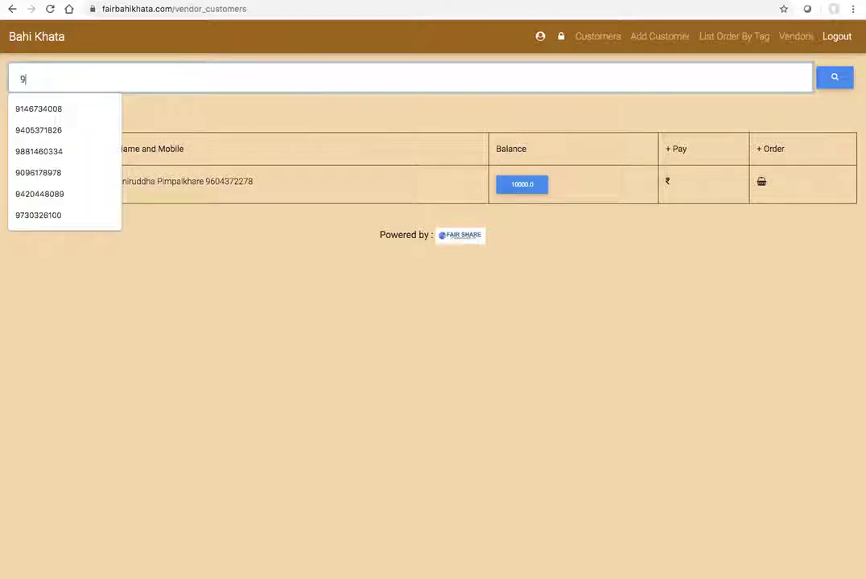
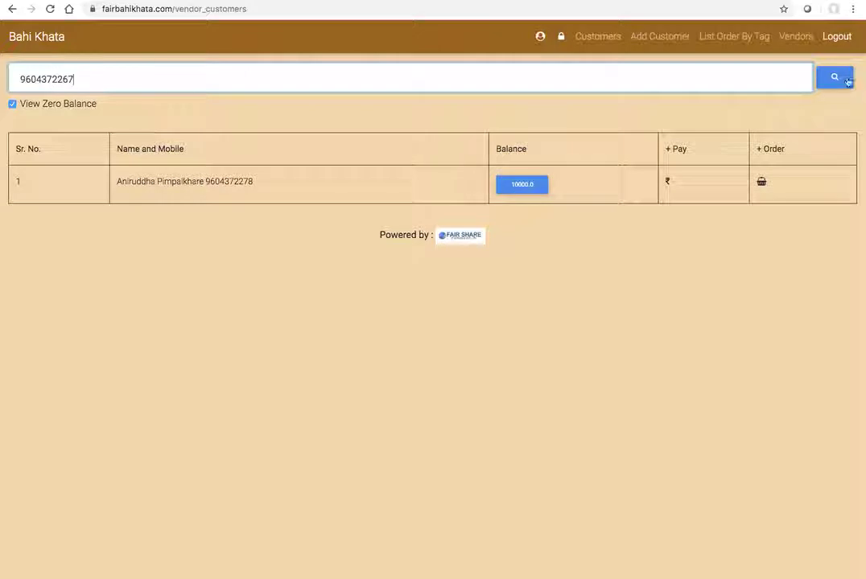
pyautogui.press('Return')
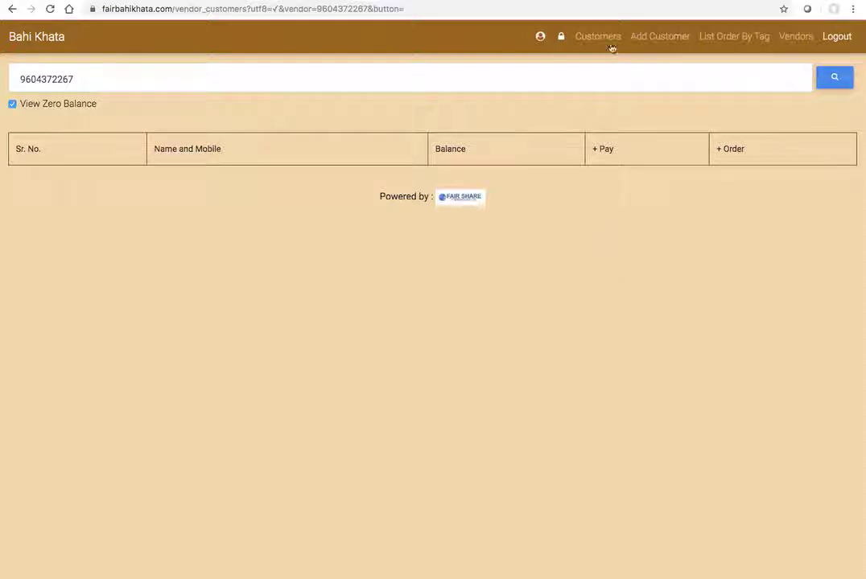
# Step: Link Japanese Classes using its autofilled mobile number and dismiss the success banner
pyautogui.click(658, 38)
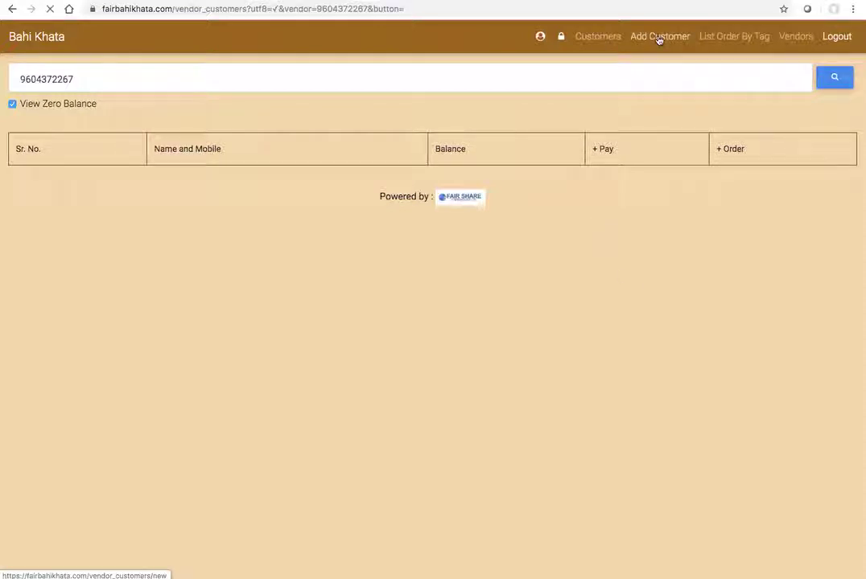
pyautogui.click(141, 70)
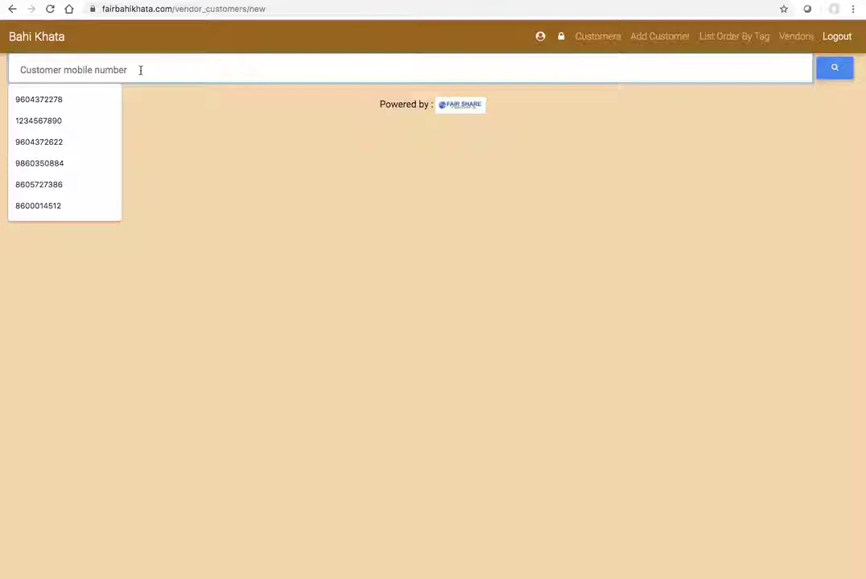
pyautogui.write('9604')
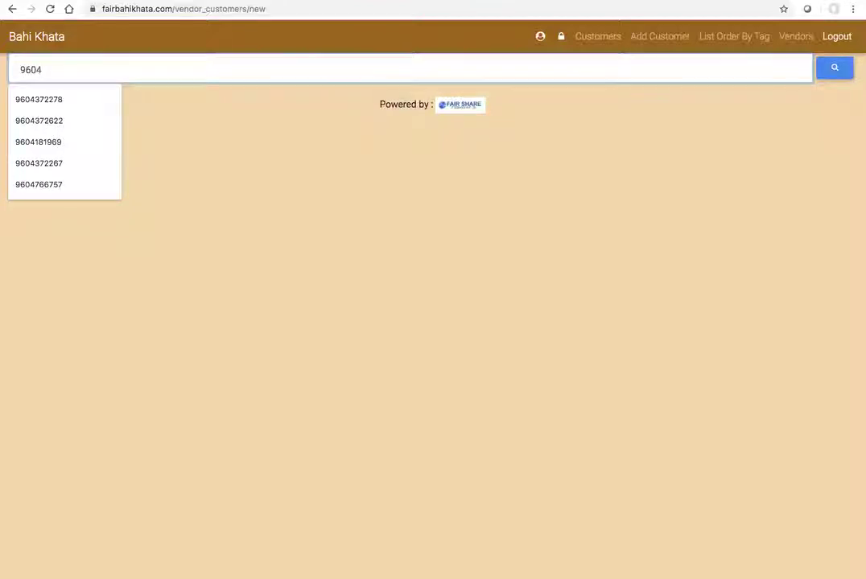
pyautogui.click(50, 166)
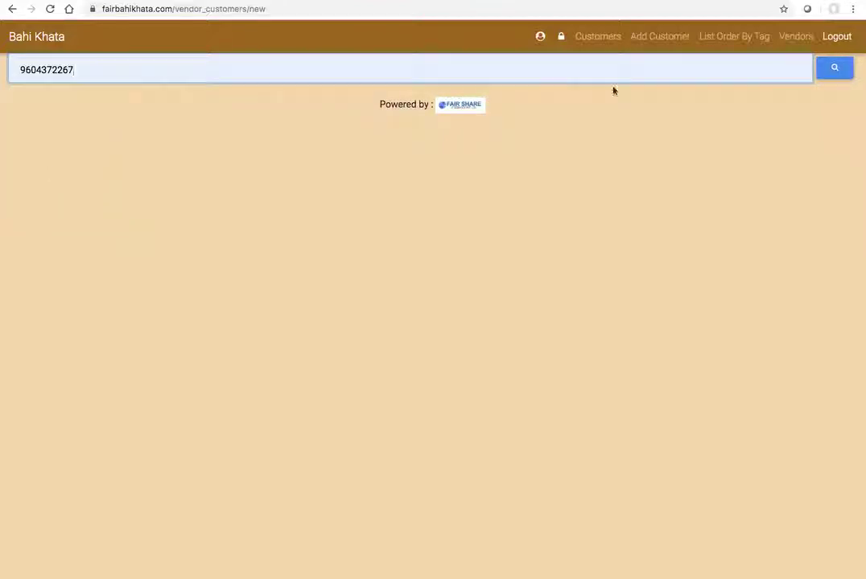
pyautogui.click(834, 69)
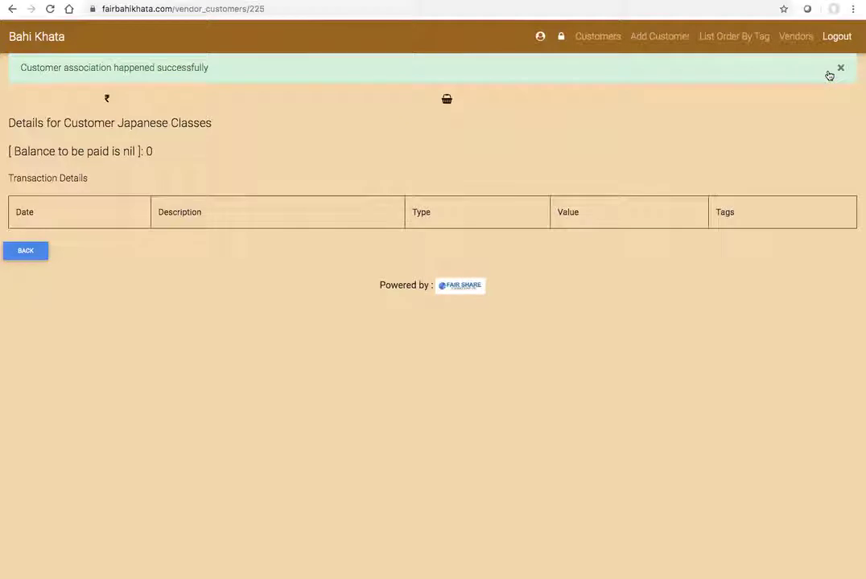
pyautogui.click(829, 75)
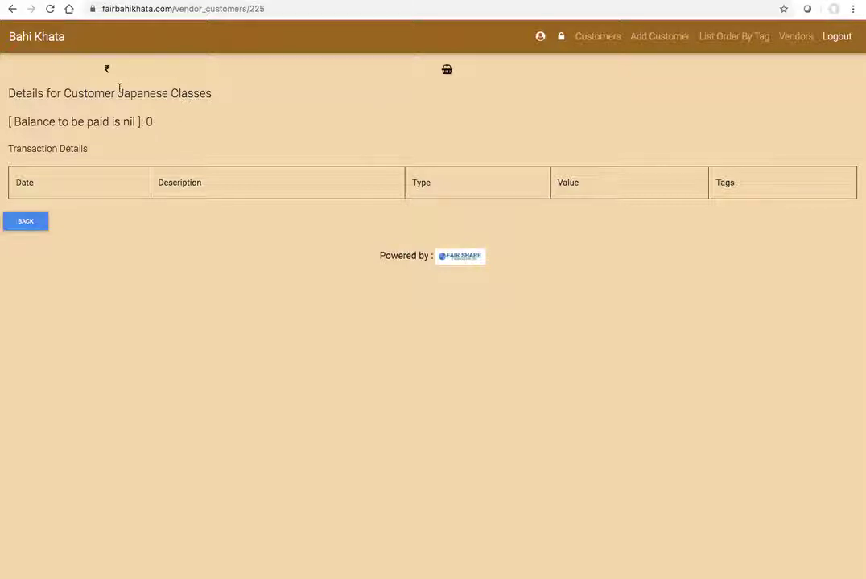
# Step: Save a 9000 order described 'N5 class' with the tag teacher-2 for Japanese Classes
pyautogui.click(446, 73)
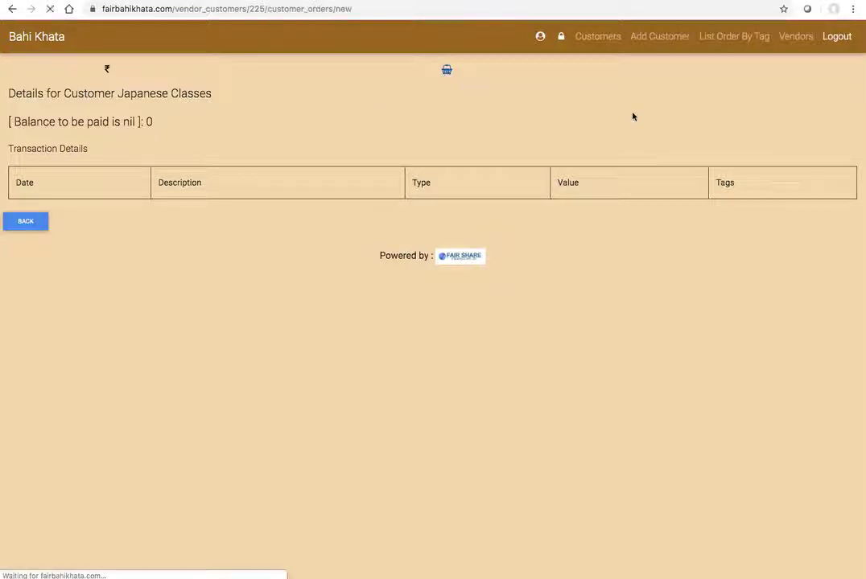
pyautogui.click(369, 131)
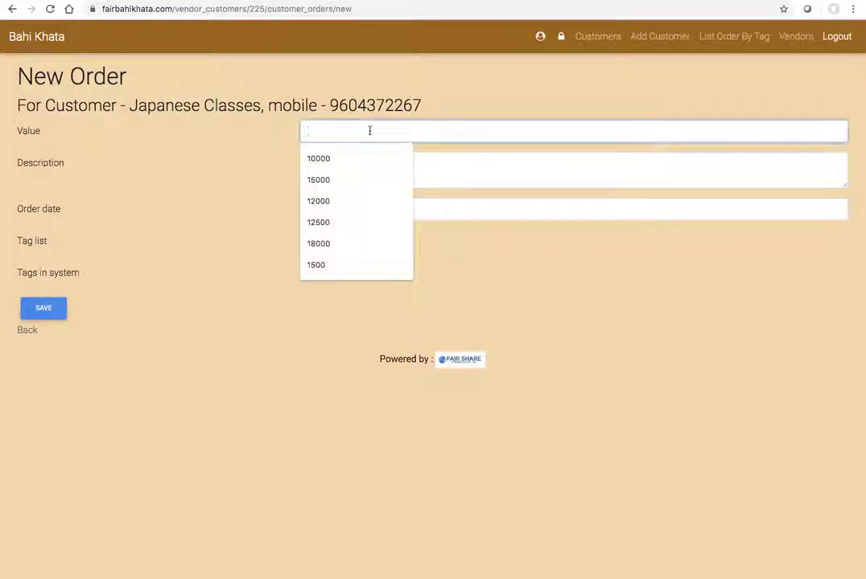
pyautogui.write('9000')
pyautogui.press('Tab')
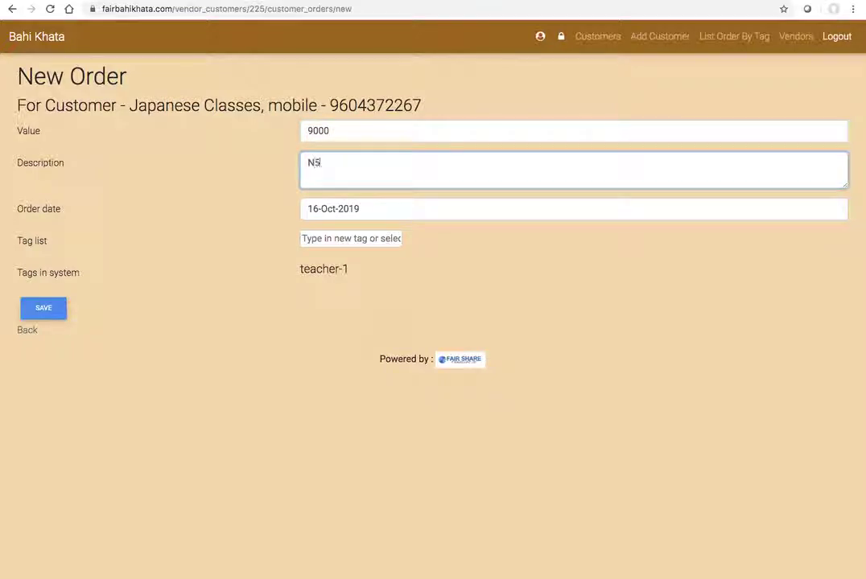
pyautogui.write('N5 class')
pyautogui.click(341, 240)
pyautogui.click(544, 238)
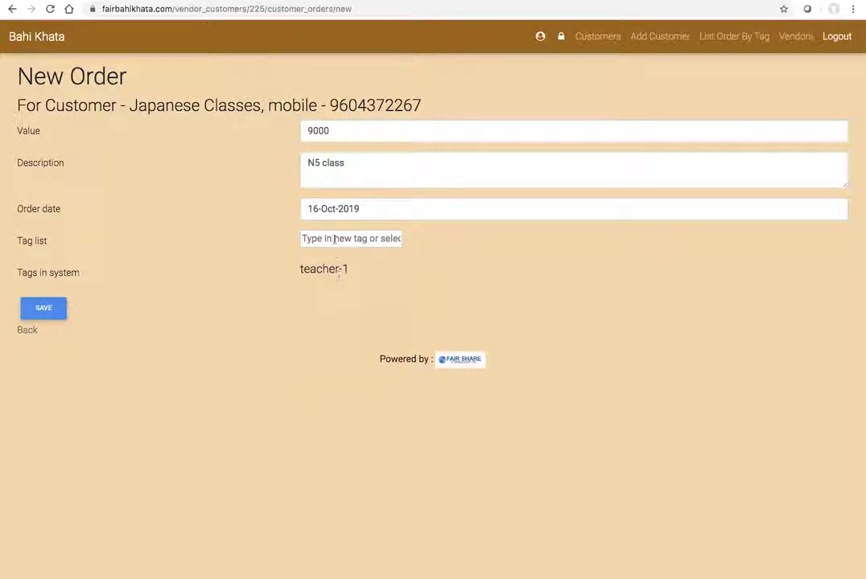
pyautogui.click(333, 239)
pyautogui.write('teacher')
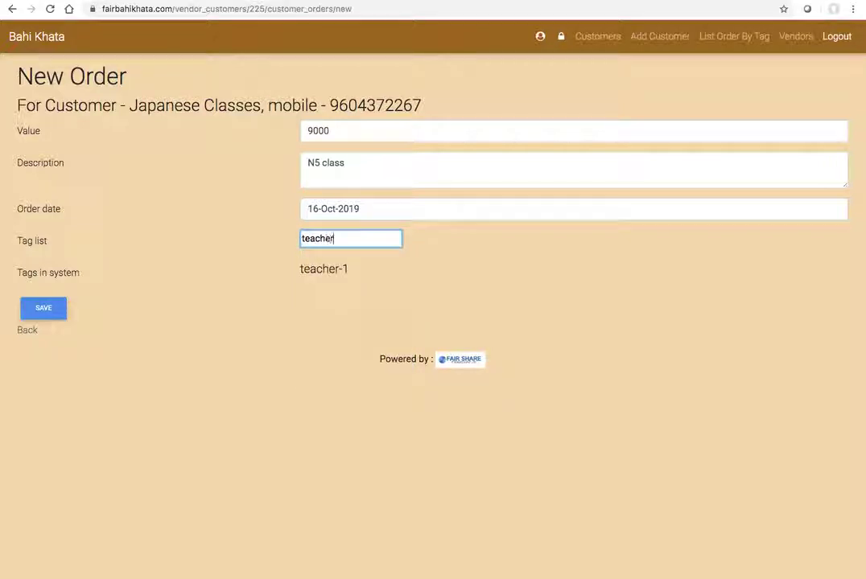
pyautogui.write('-2')
pyautogui.press('Return')
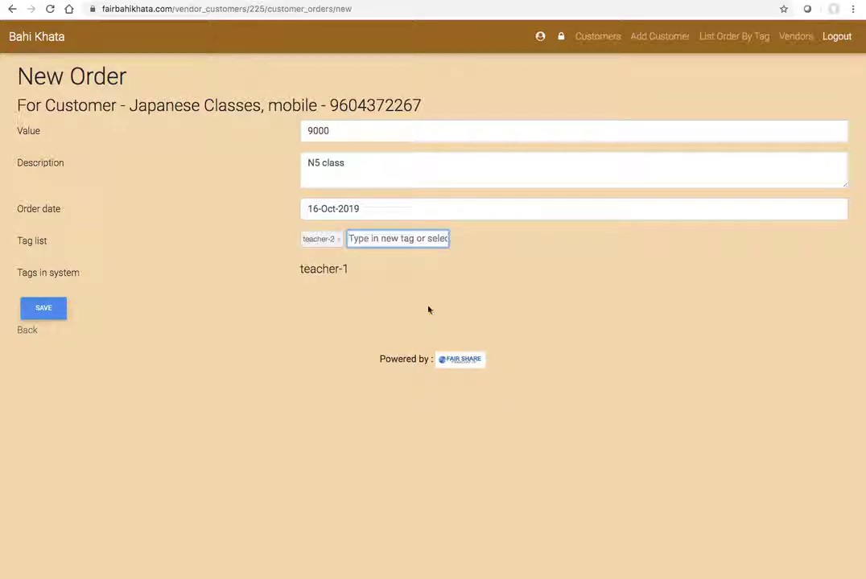
pyautogui.click(44, 308)
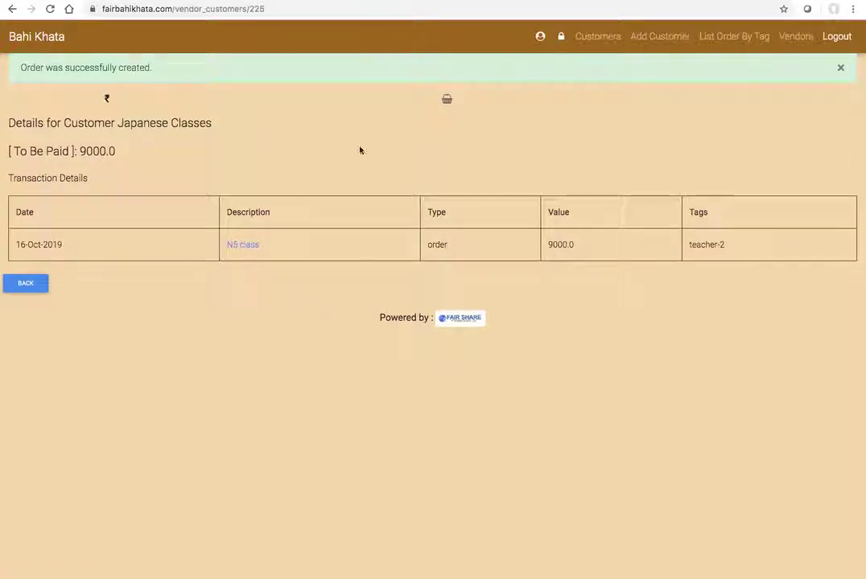
pyautogui.click(599, 37)
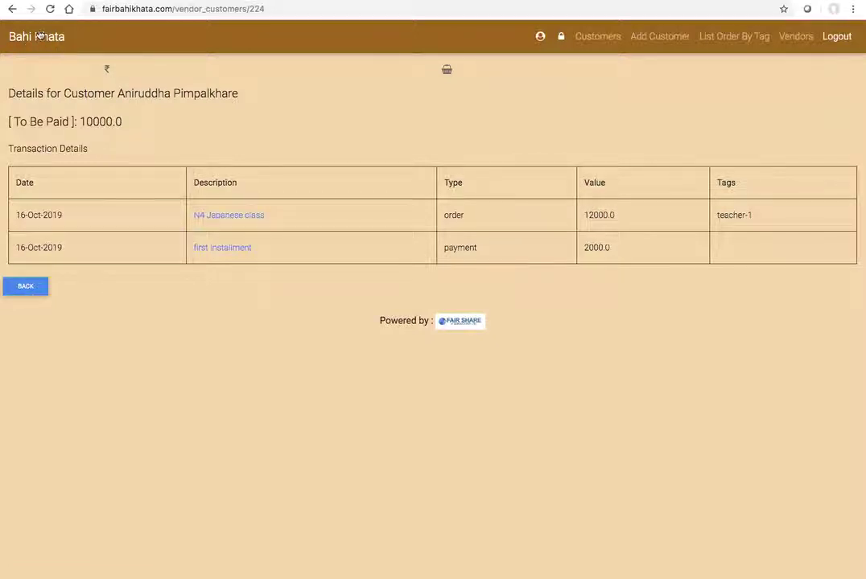
pyautogui.click(36, 291)
pyautogui.click(190, 227)
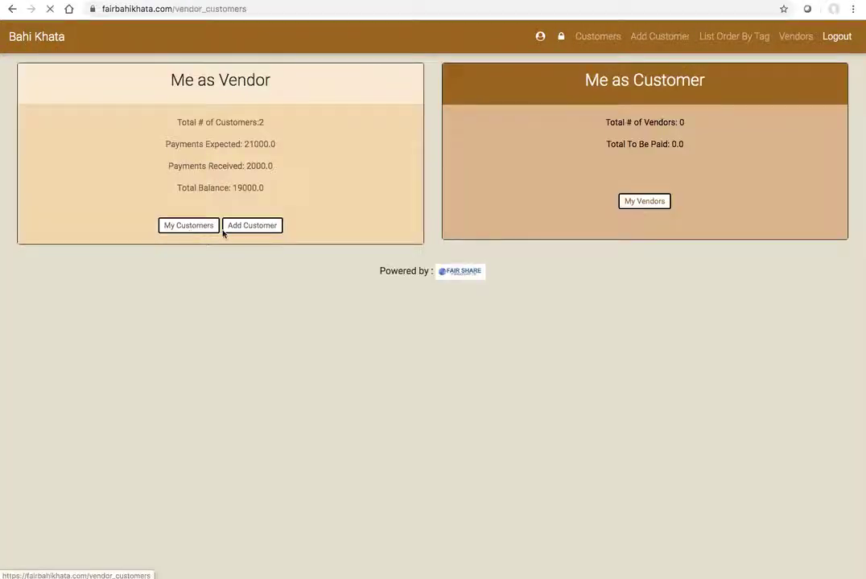
pyautogui.click(518, 227)
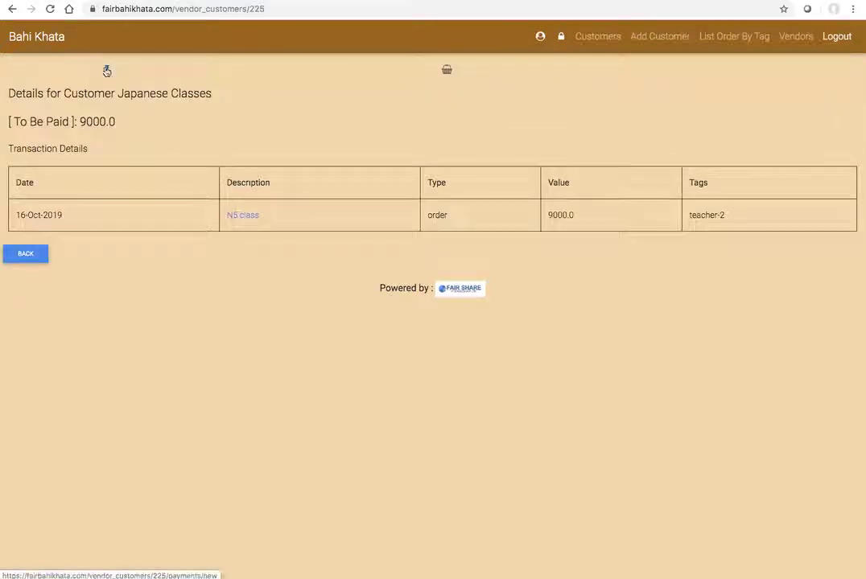
# Step: Record a 9000 'all paid' payment for Japanese Classes, then view the customer list showing its 0.0 balance
pyautogui.click(108, 69)
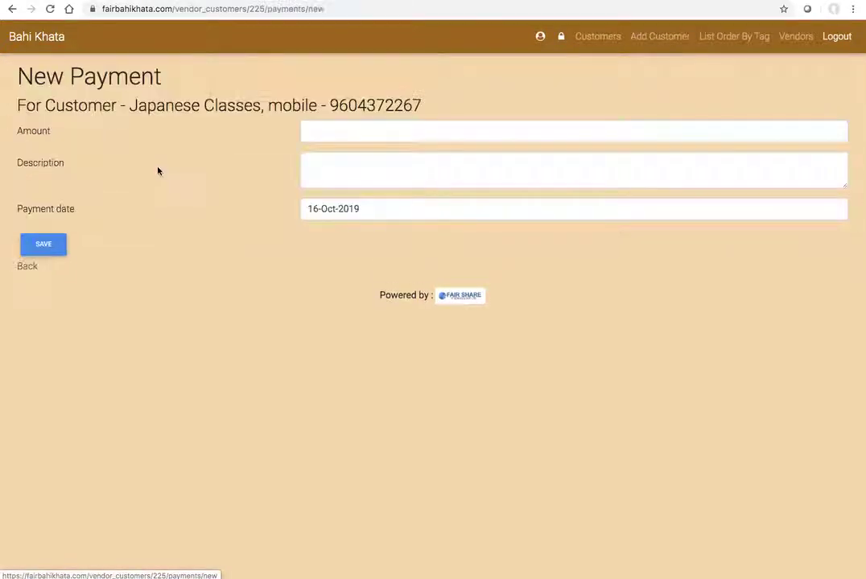
pyautogui.click(325, 131)
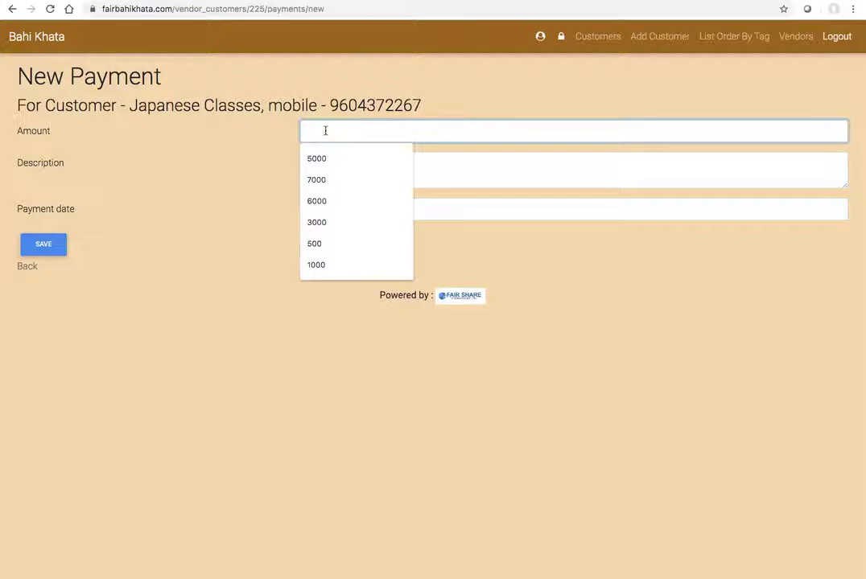
pyautogui.write('9000')
pyautogui.press('Tab')
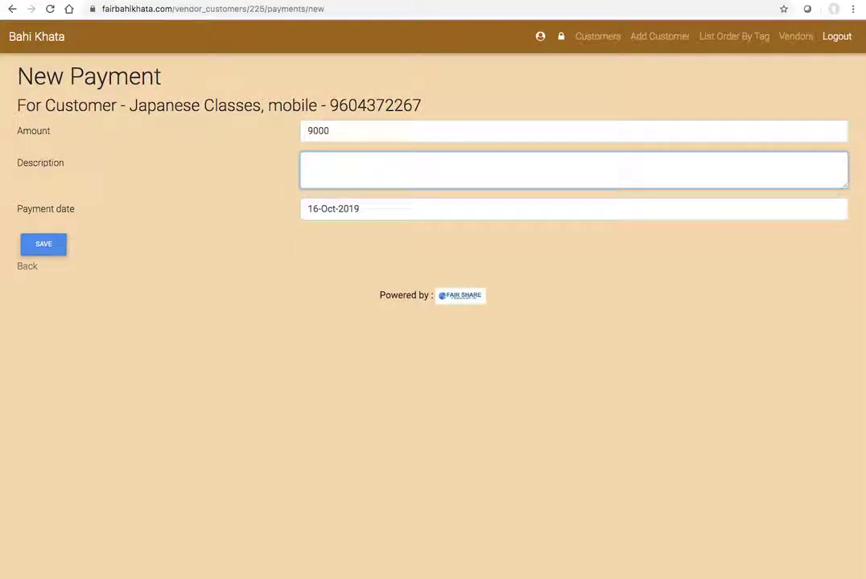
pyautogui.write('all paid')
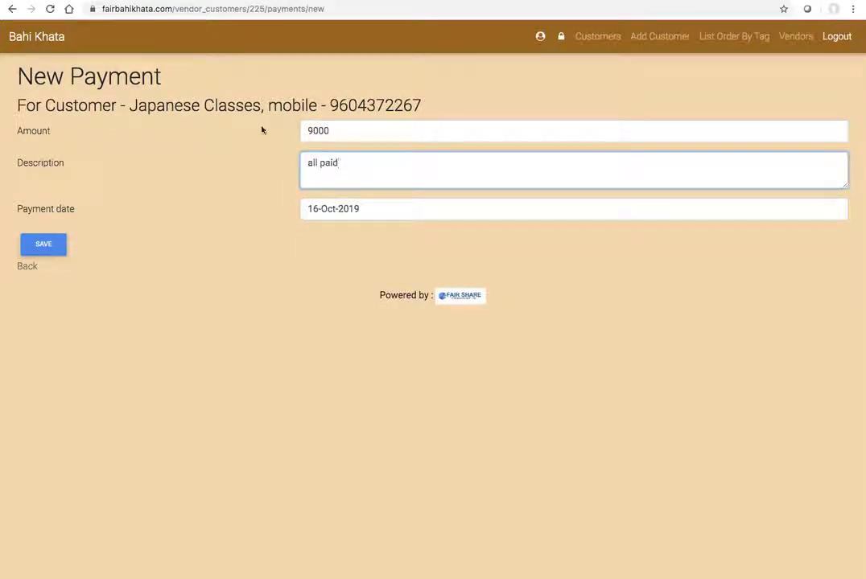
pyautogui.click(55, 247)
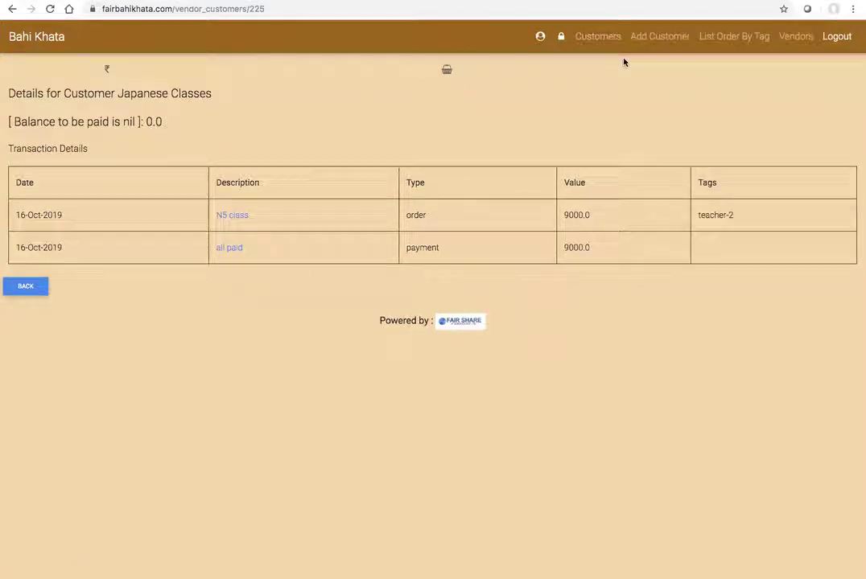
pyautogui.click(599, 40)
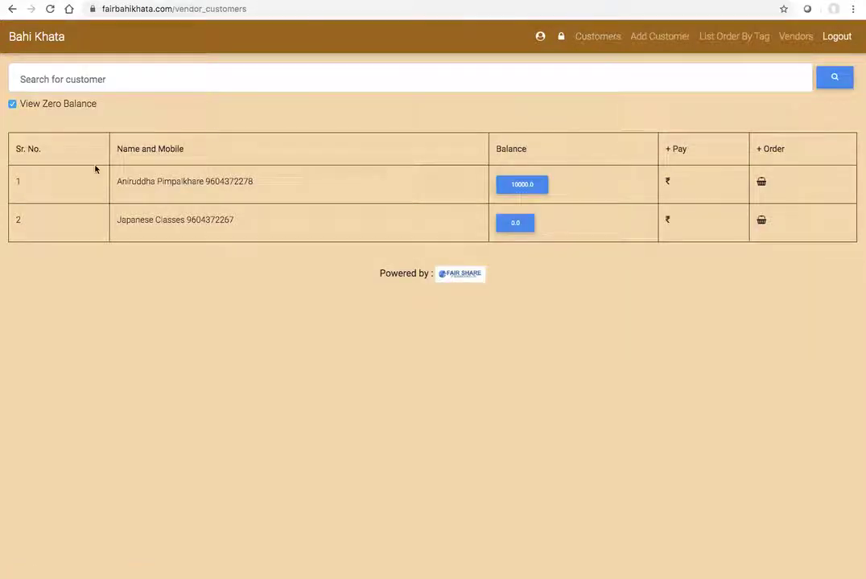
# Step: Turn off View Zero Balance and return to the dashboard totalling 21000.0 expected, 11000.0 received
pyautogui.click(12, 104)
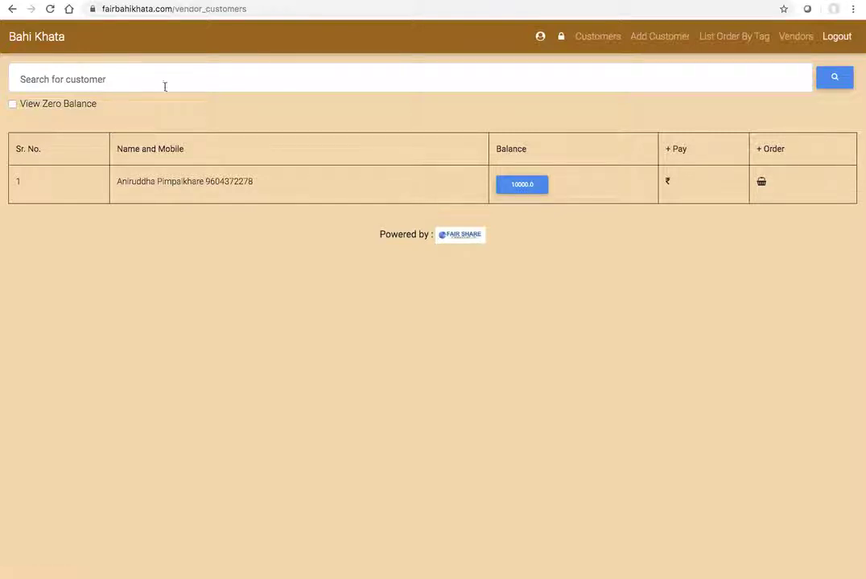
pyautogui.click(36, 38)
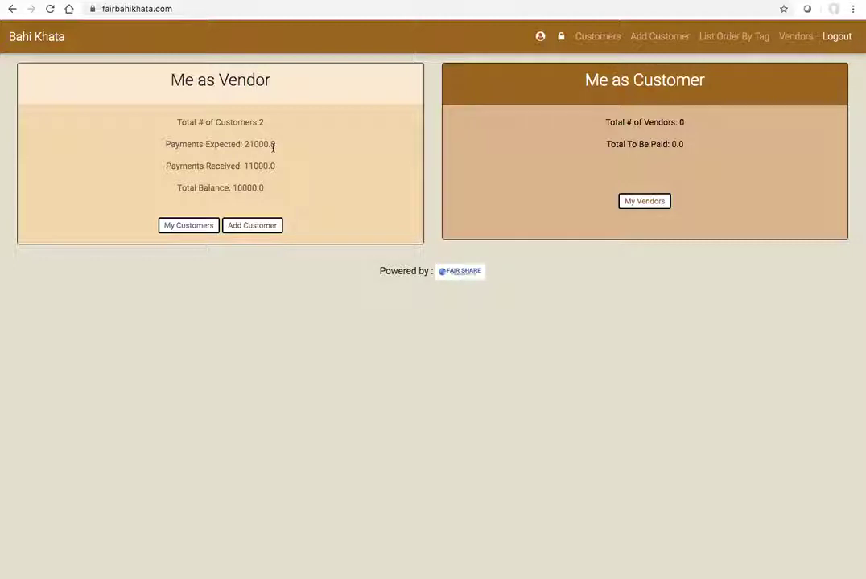
pyautogui.doubleClick(262, 166)
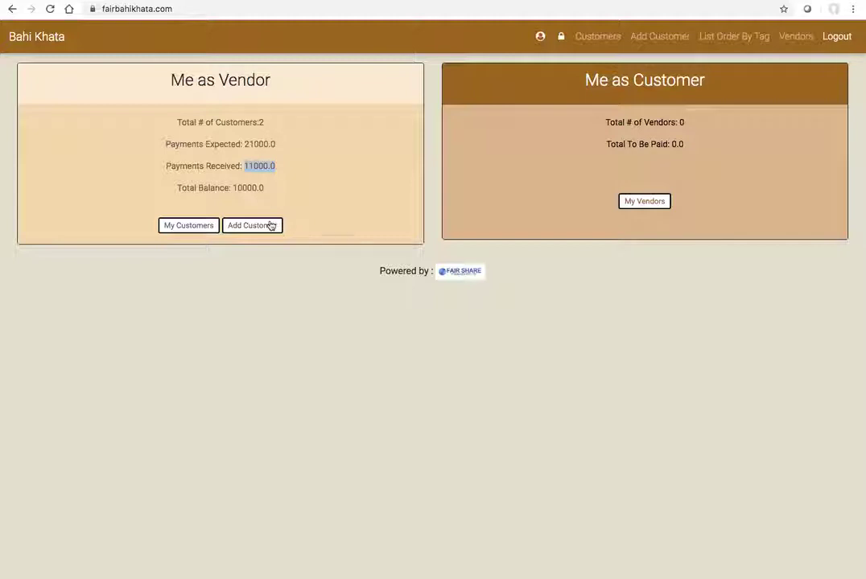
pyautogui.click(315, 208)
pyautogui.click(720, 36)
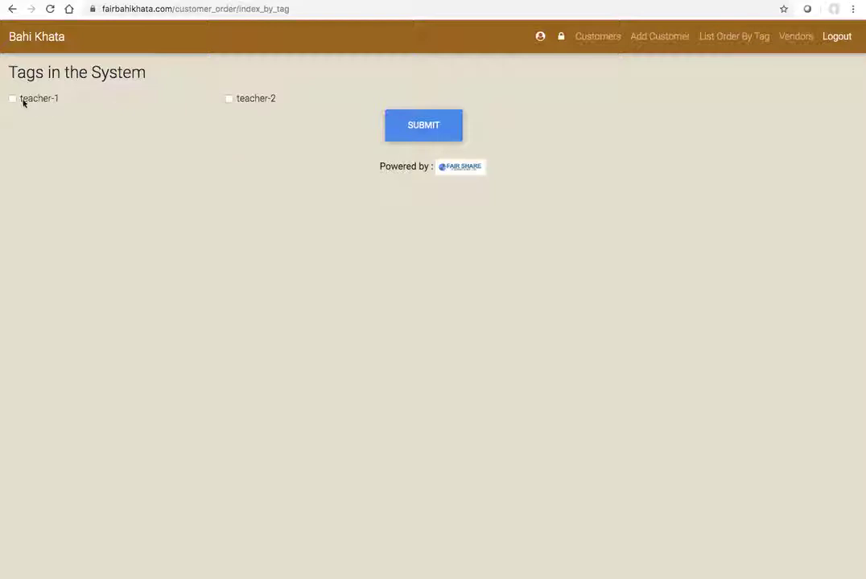
# Step: Filter orders by the teacher-2 tag to list the 16-Oct-2019 'N5 class' order worth 9000.0
pyautogui.click(229, 99)
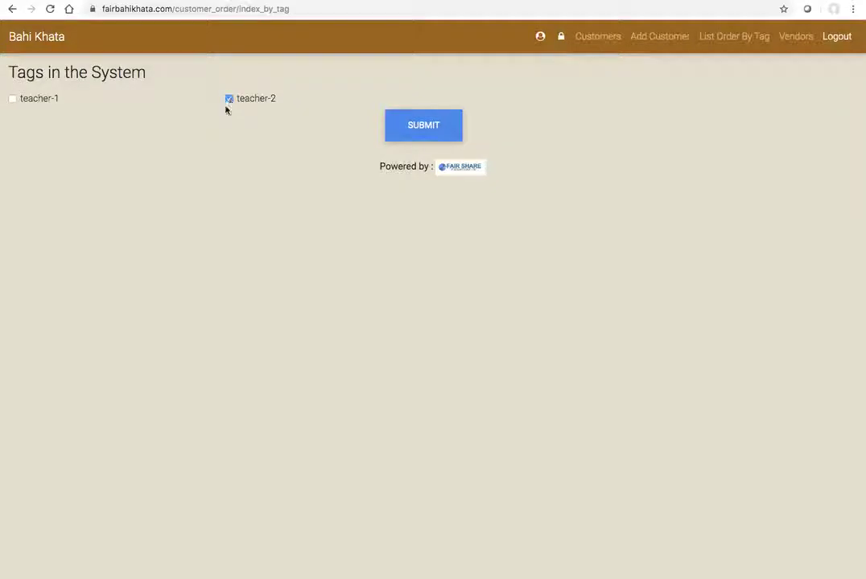
pyautogui.click(419, 125)
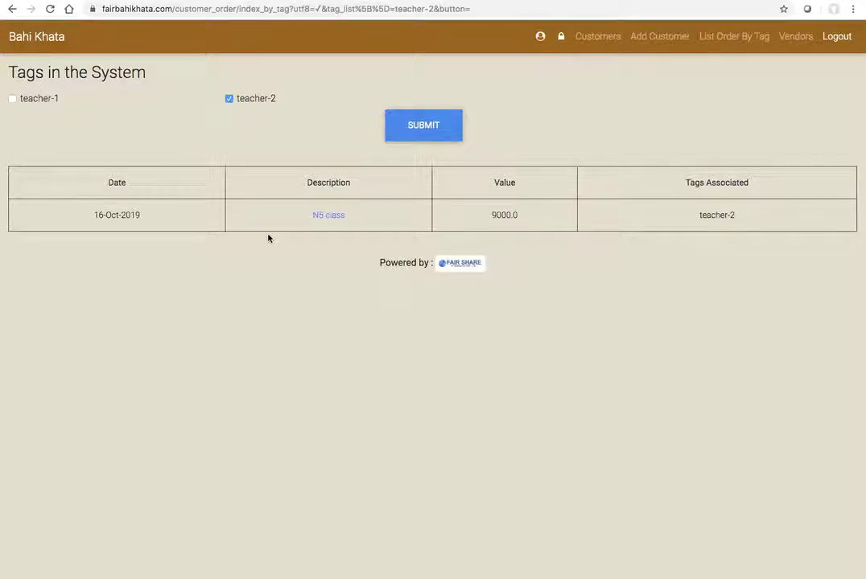
# Step: Open the user profile edit page with the View Zero Balance Customers option
pyautogui.click(540, 36)
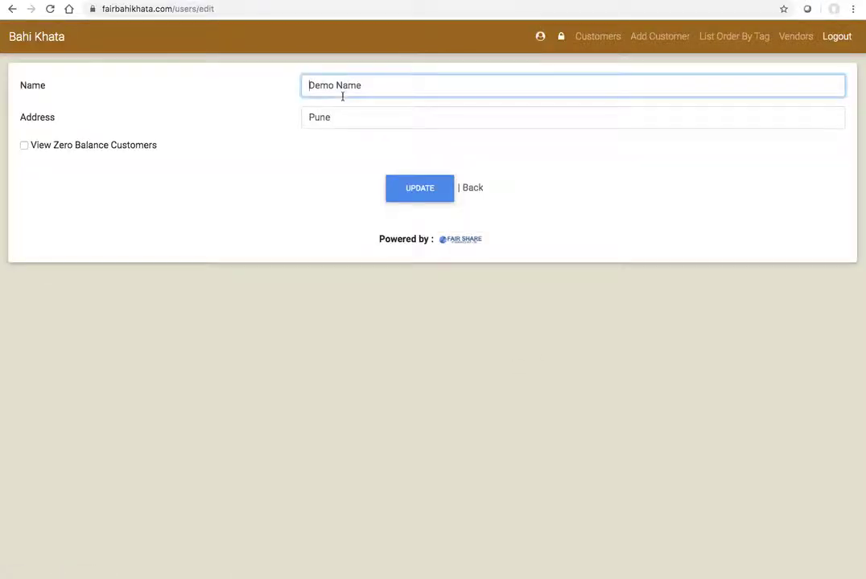